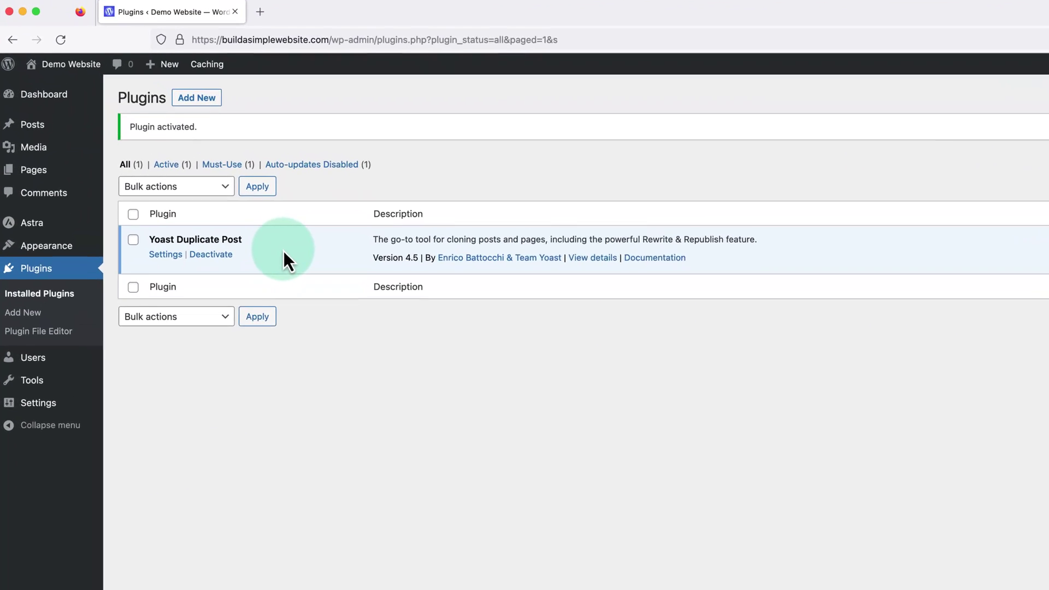
Clone the Gold Fish Industry post and open the new draft copy for editing.
{"action": "left_click", "coordinate": [35, 130]}
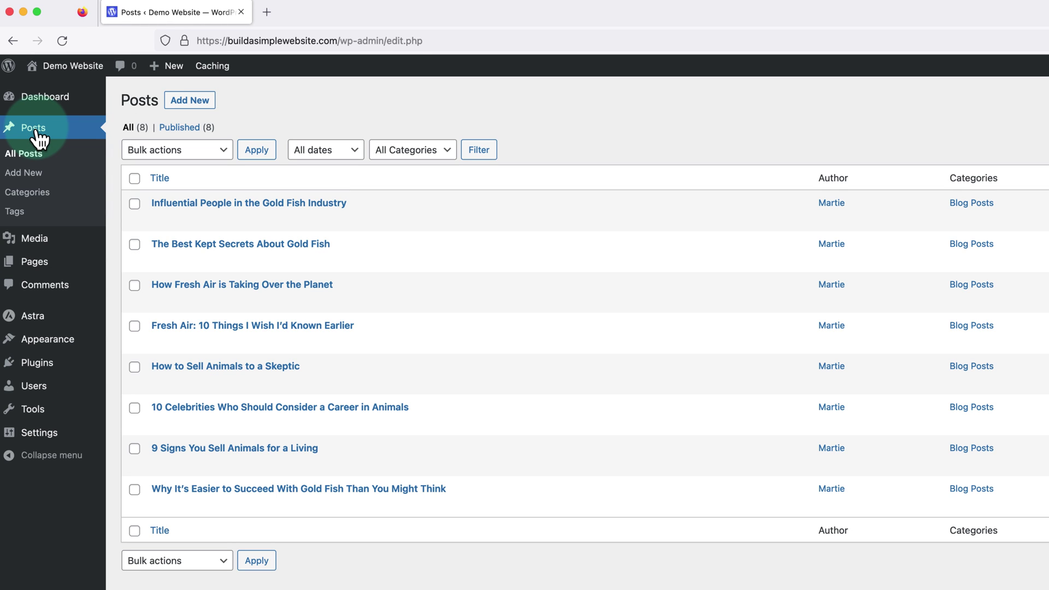
{"action": "mouse_move", "coordinate": [234, 206]}
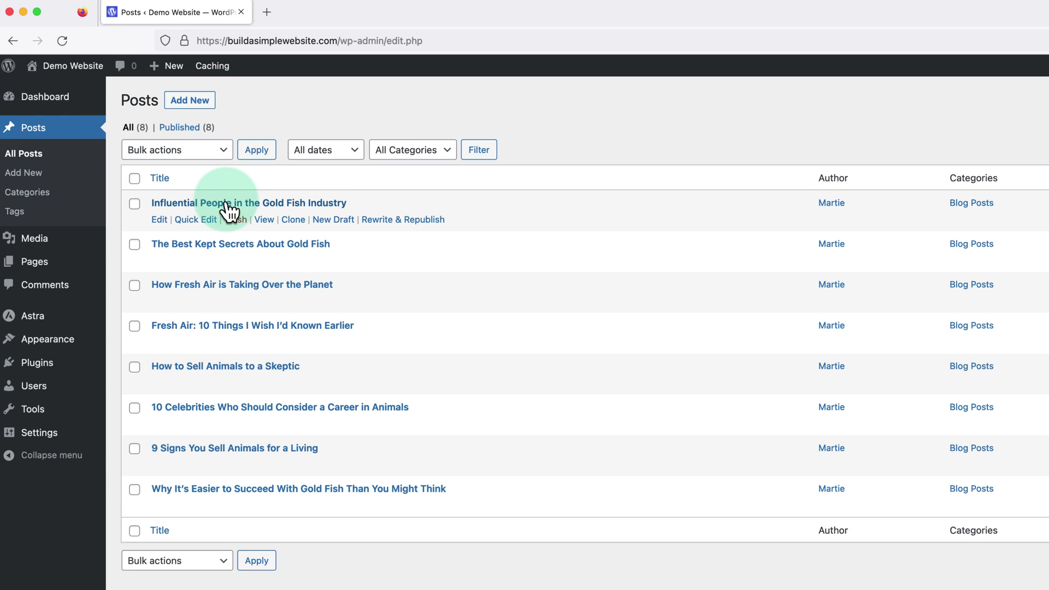
{"action": "left_click", "coordinate": [293, 221]}
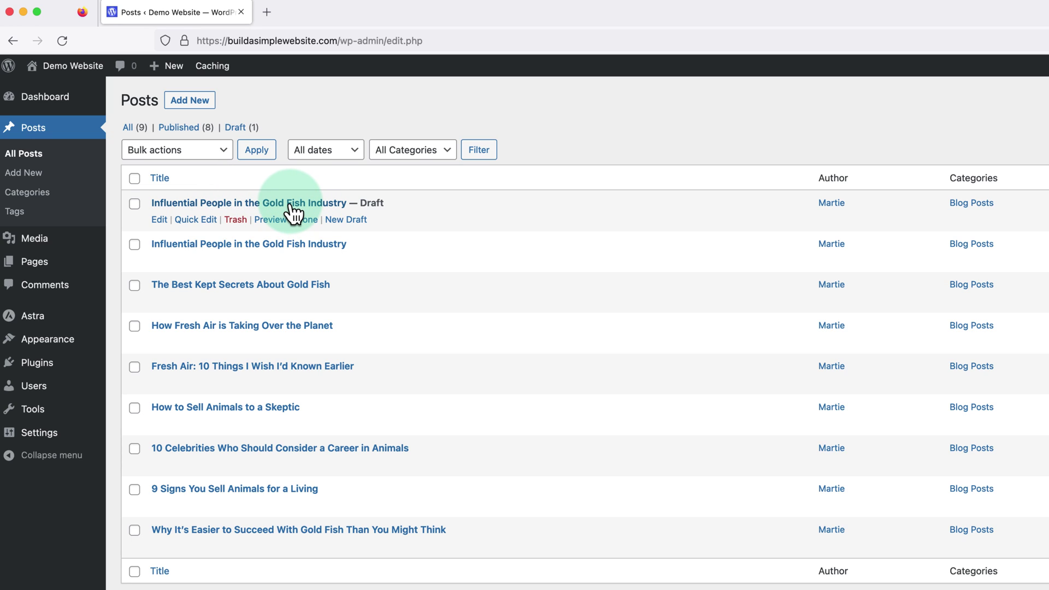
{"action": "left_click", "coordinate": [162, 223]}
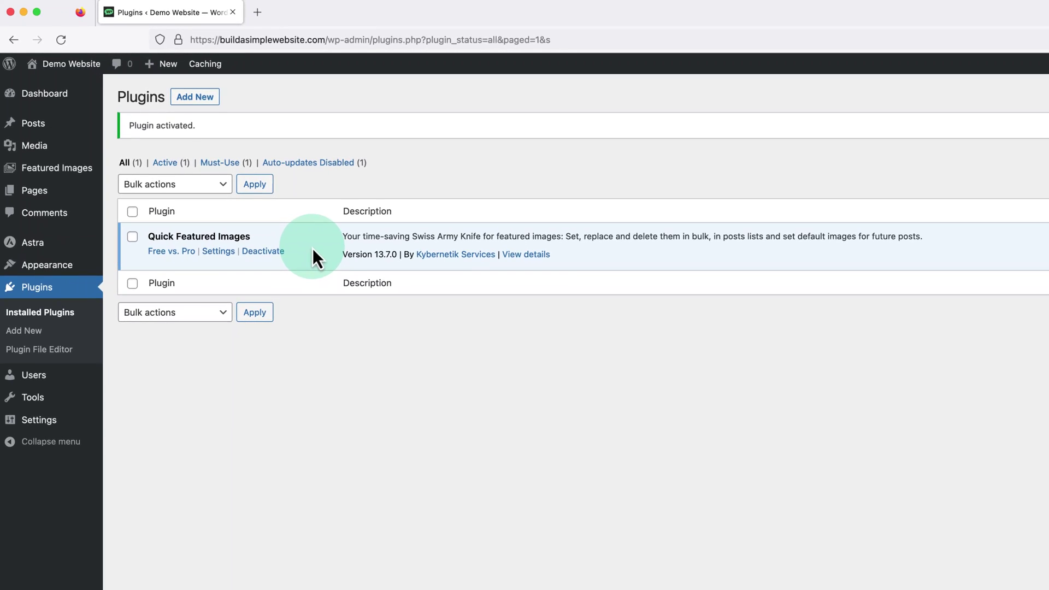
Replace the first post's featured image with the gunman illustration, 16.png.
{"action": "left_click", "coordinate": [40, 131]}
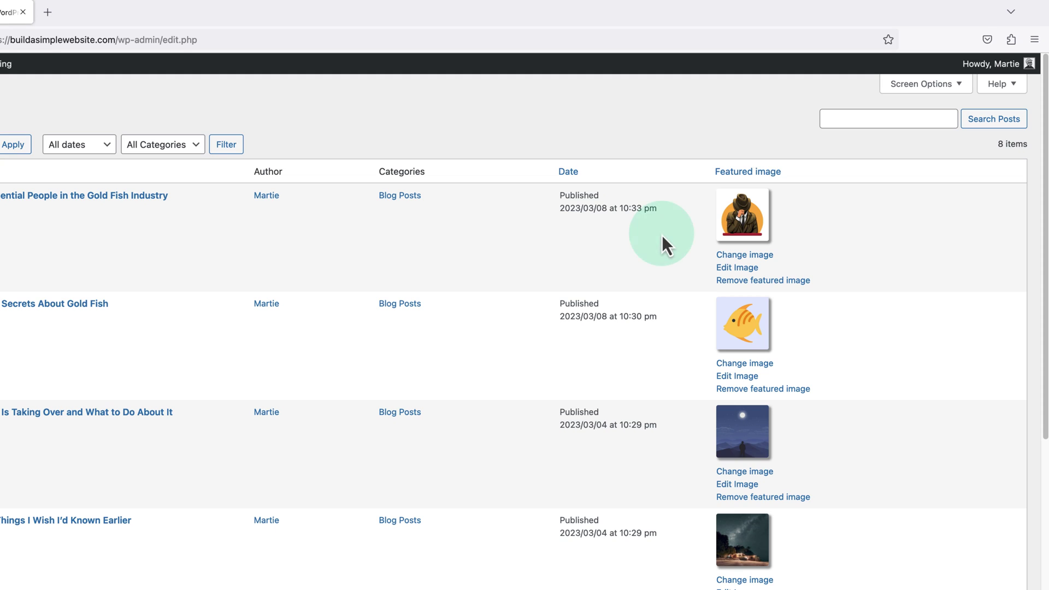
{"action": "left_click", "coordinate": [747, 257]}
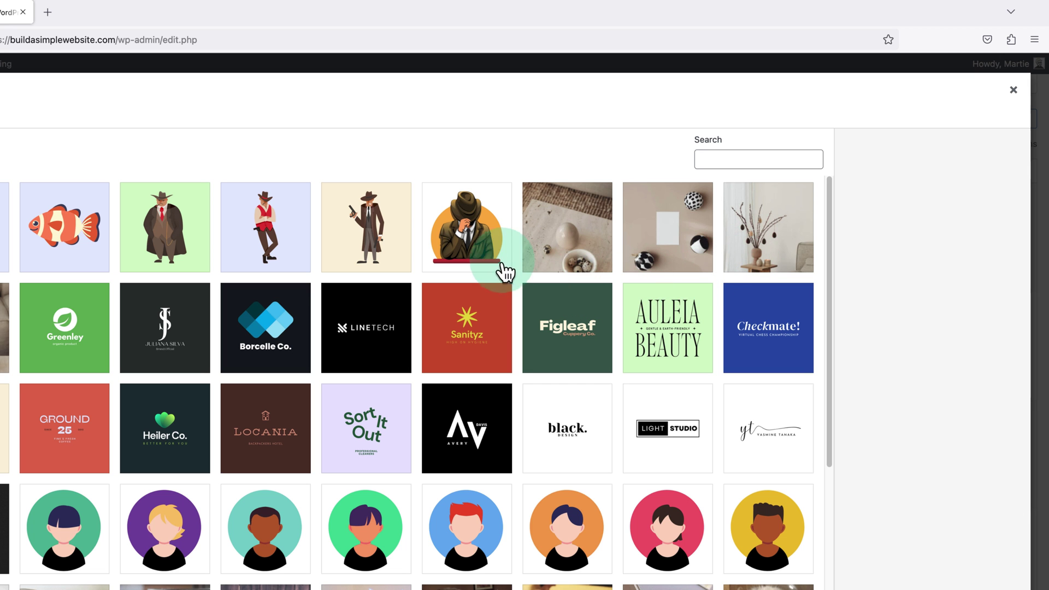
{"action": "left_click", "coordinate": [376, 246]}
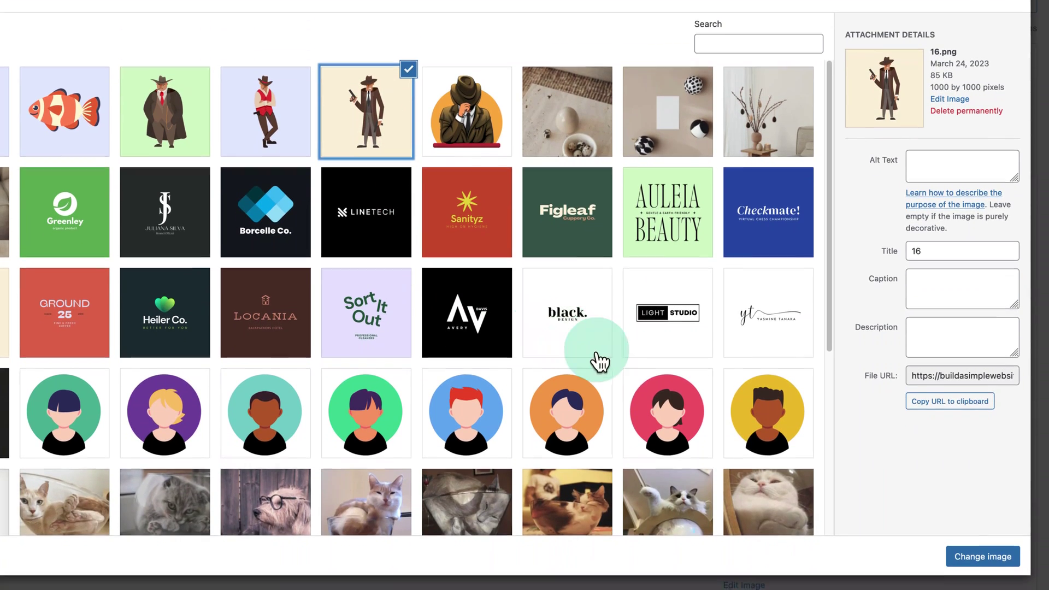
{"action": "left_click", "coordinate": [987, 554]}
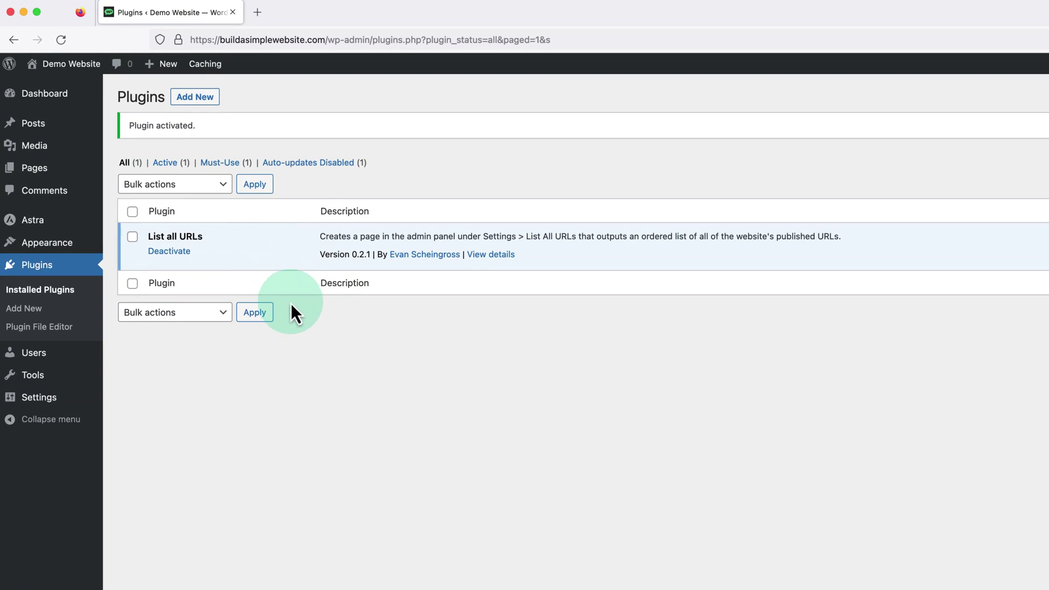
Generate a list of all site URLs from the List All URLs settings page.
{"action": "mouse_move", "coordinate": [50, 404]}
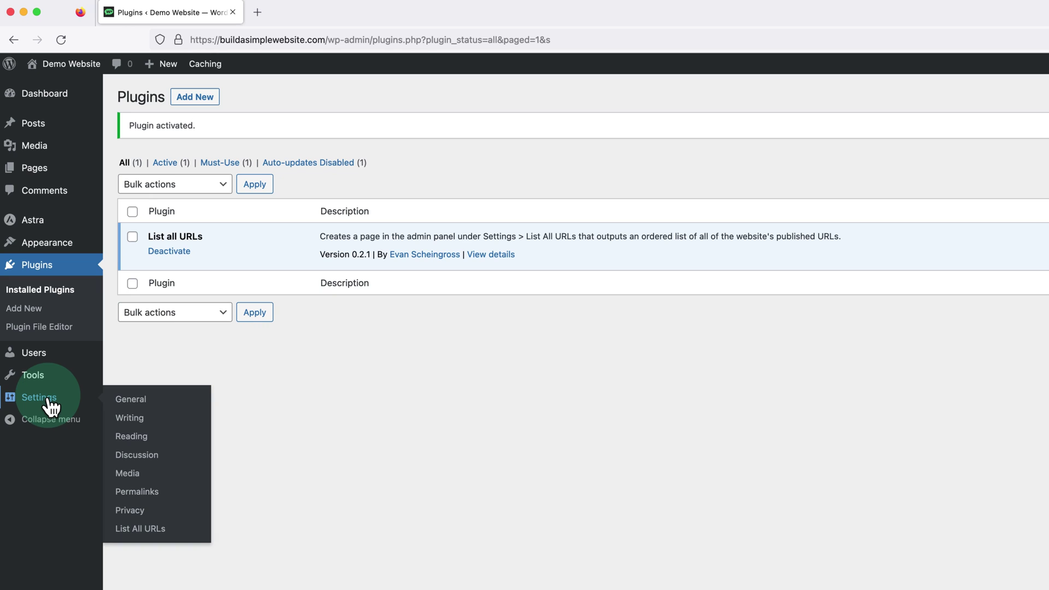
{"action": "left_click", "coordinate": [143, 530]}
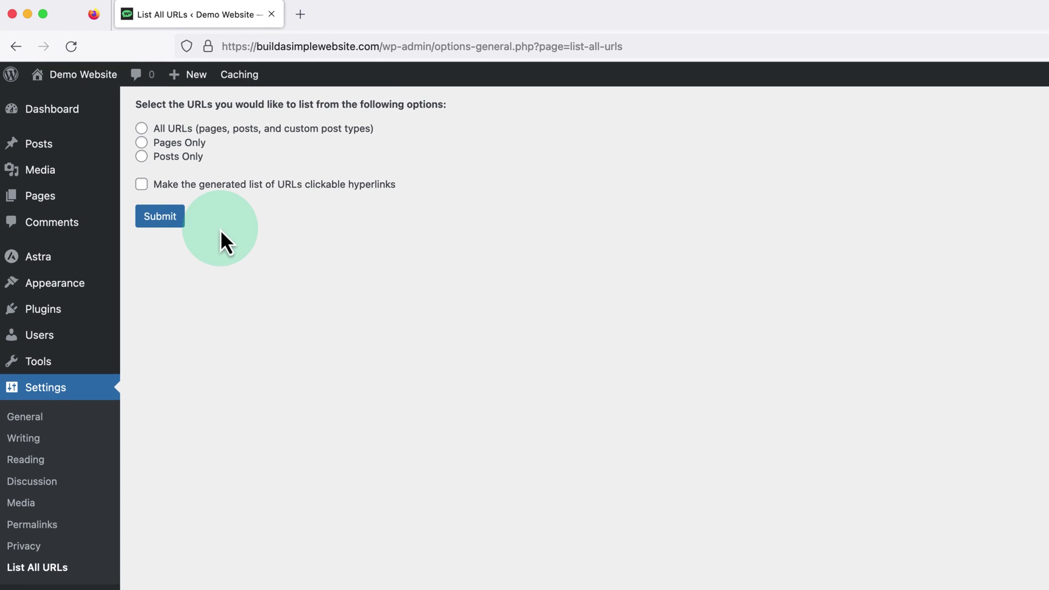
{"action": "left_click", "coordinate": [141, 129]}
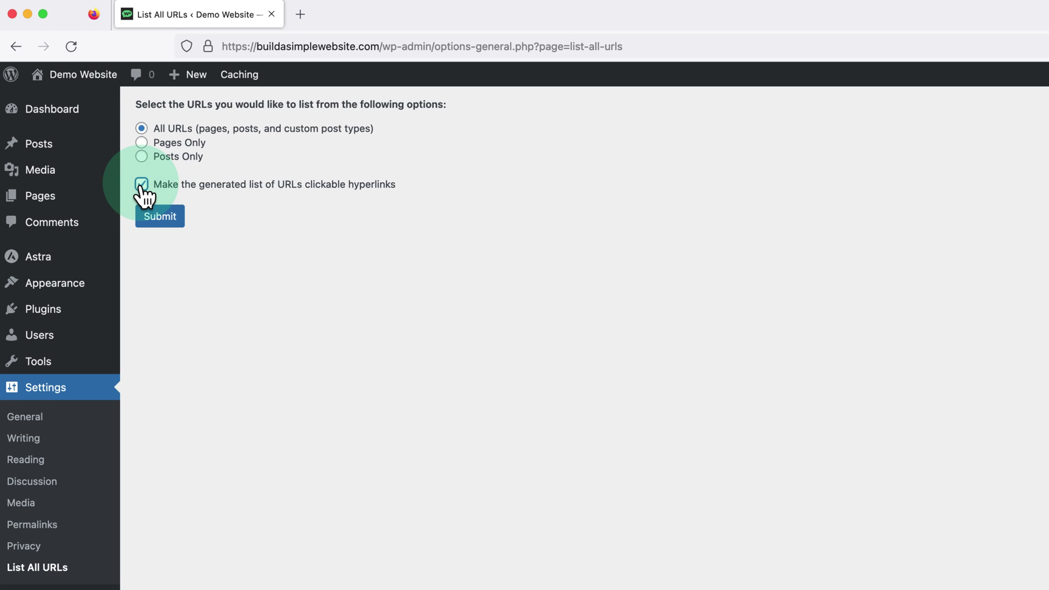
{"action": "left_click", "coordinate": [150, 222]}
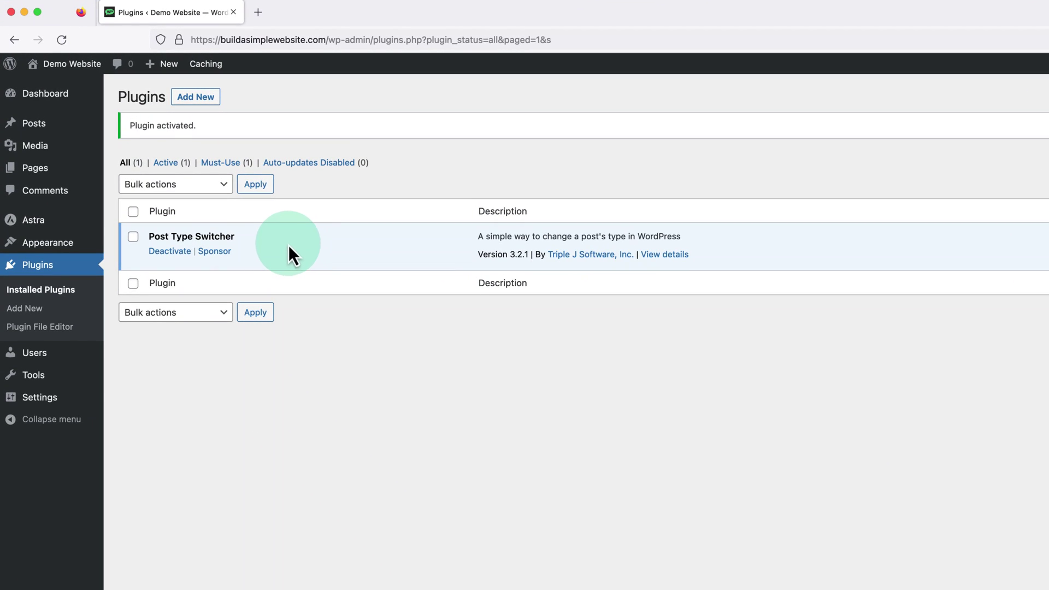
Change A Demo Page's post type to Post with Quick Edit, then reload the pages list.
{"action": "left_click", "coordinate": [48, 174]}
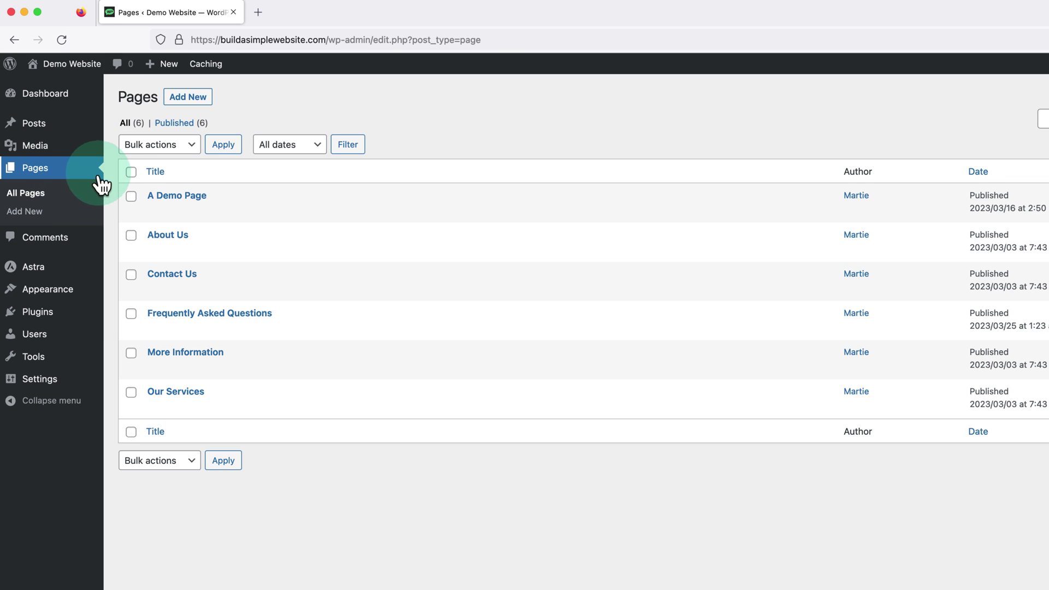
{"action": "mouse_move", "coordinate": [171, 204]}
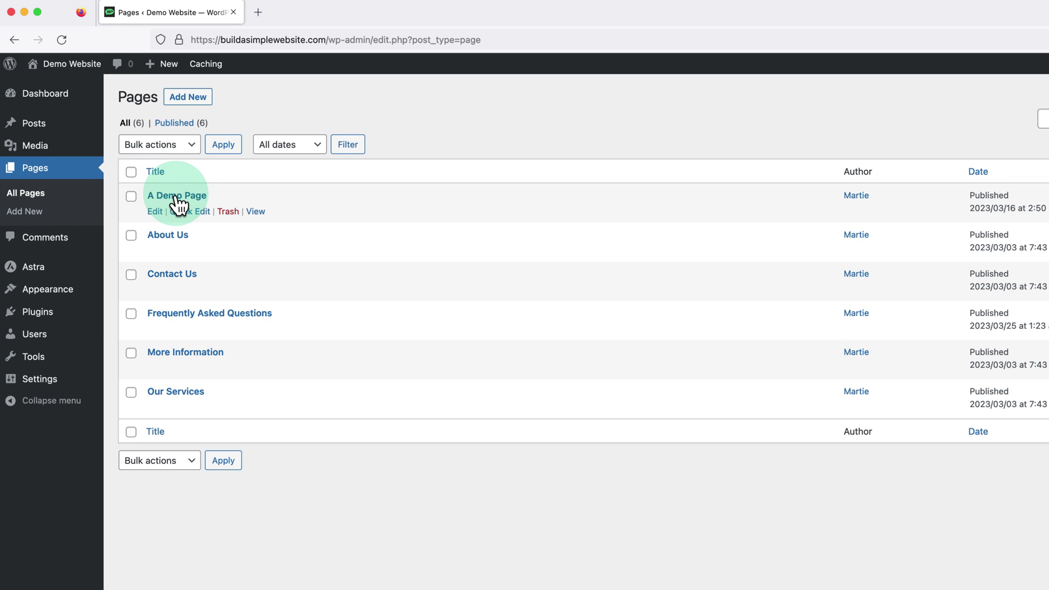
{"action": "left_click", "coordinate": [186, 211]}
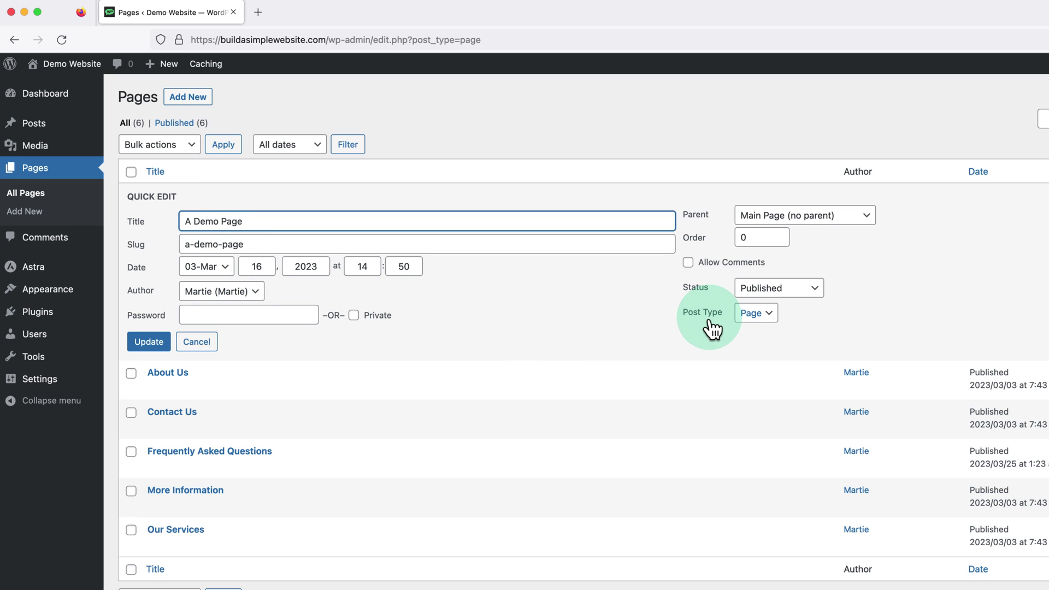
{"action": "left_click", "coordinate": [768, 318]}
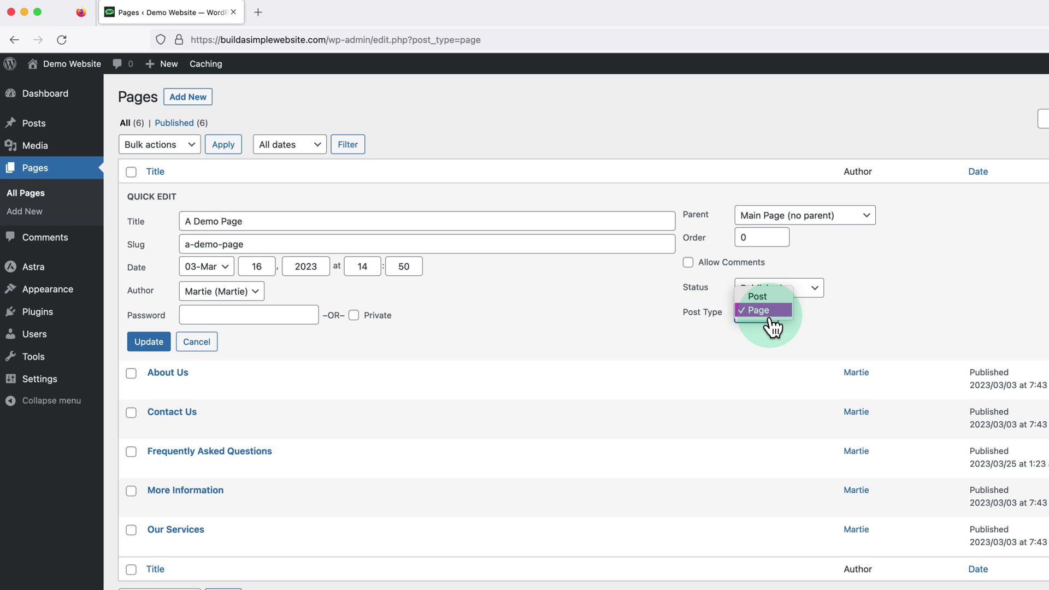
{"action": "left_click", "coordinate": [757, 297]}
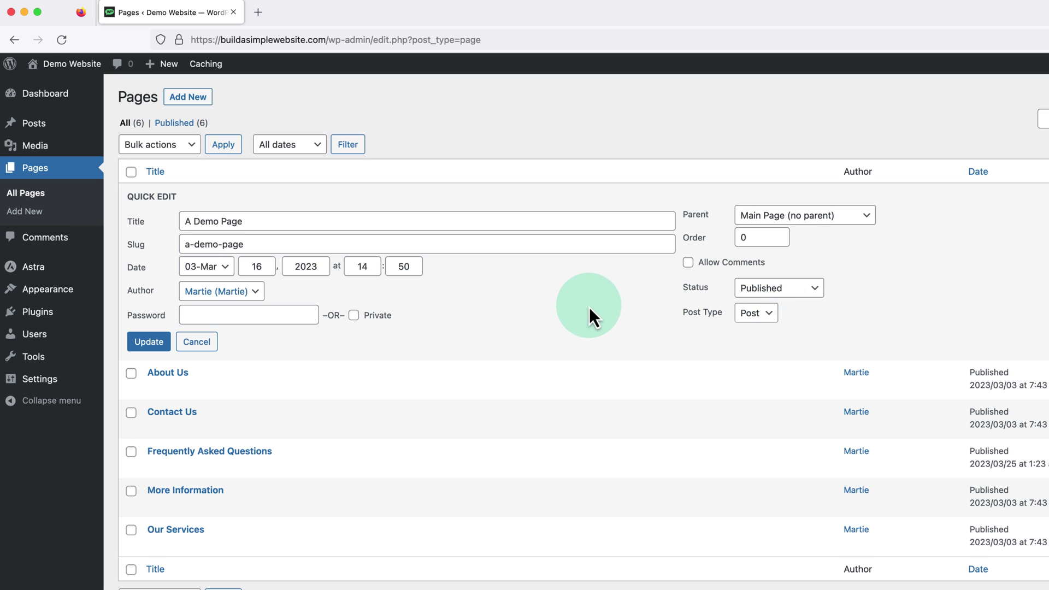
{"action": "left_click", "coordinate": [143, 343]}
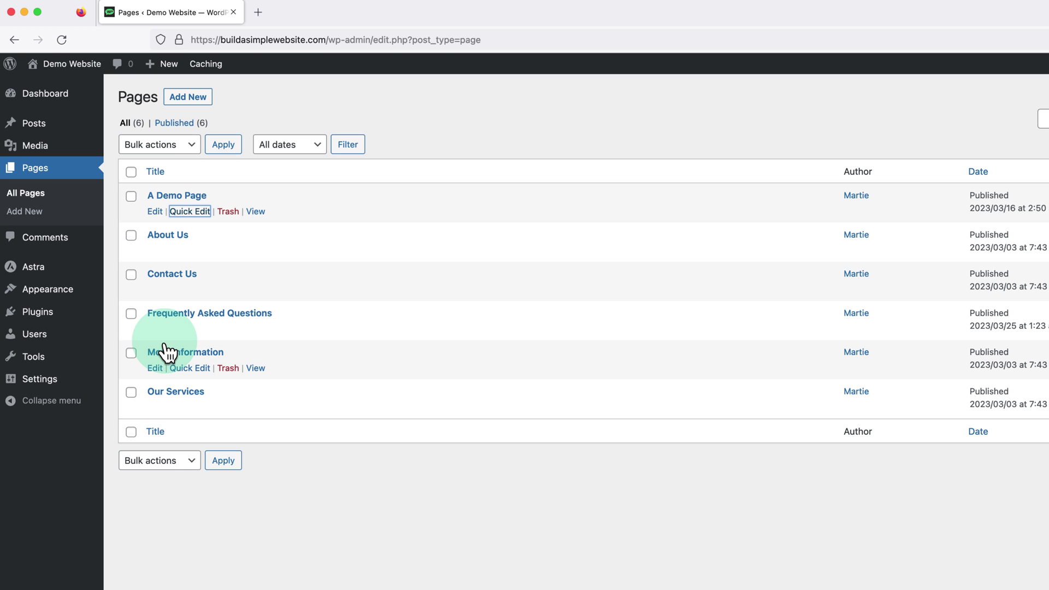
{"action": "key", "text": "super+r"}
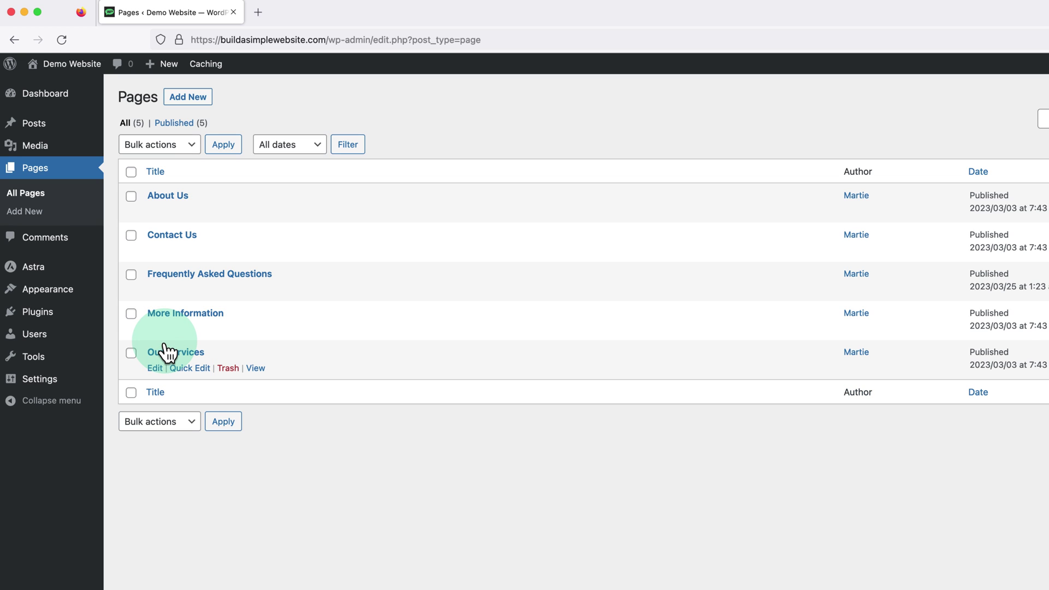
Open A Demo Page for editing from the Posts list.
{"action": "left_click", "coordinate": [48, 130]}
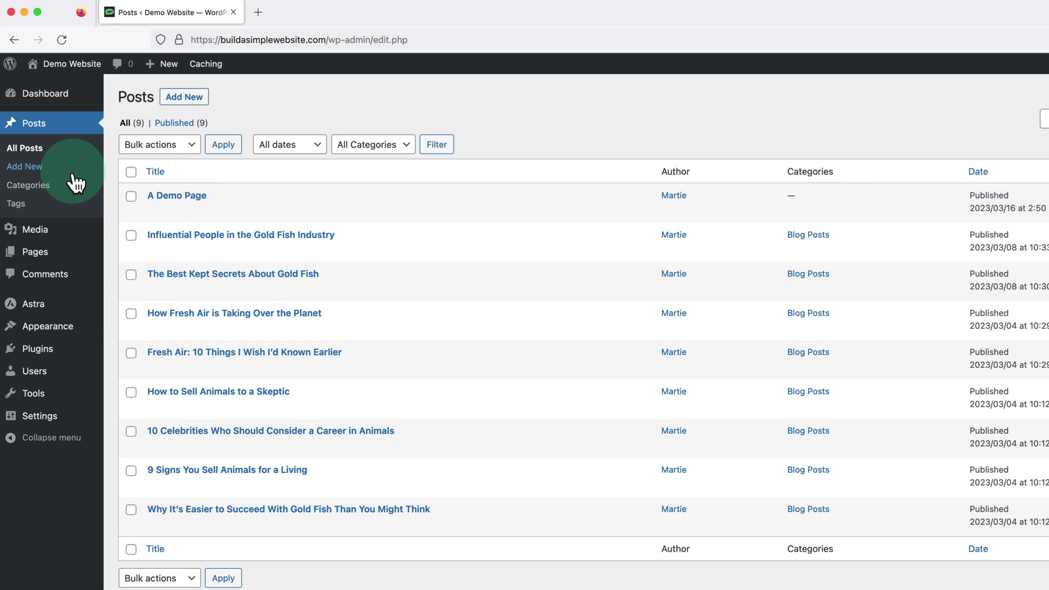
{"action": "mouse_move", "coordinate": [185, 206]}
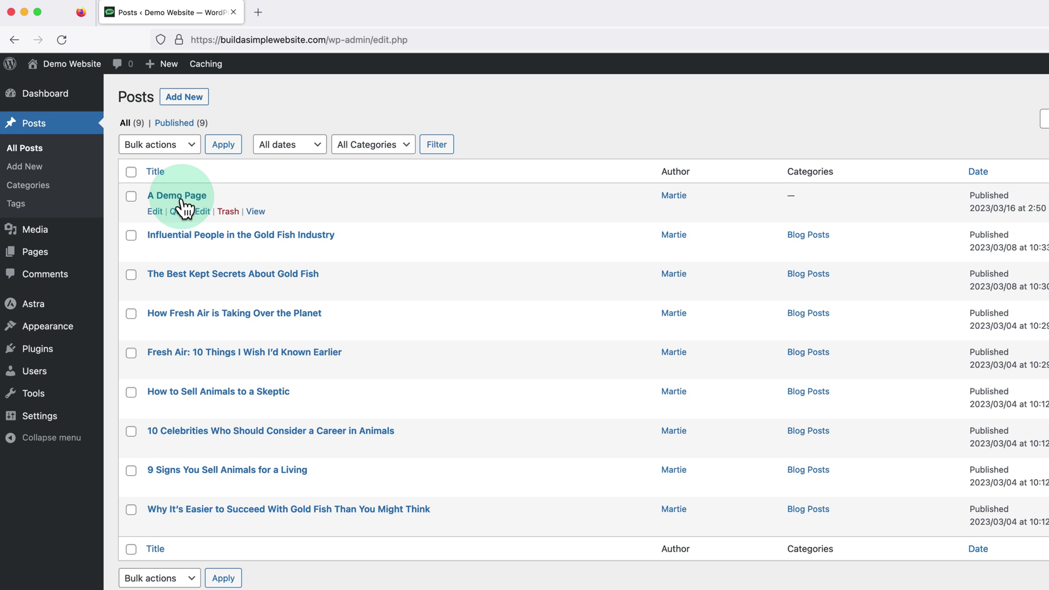
{"action": "left_click", "coordinate": [156, 213]}
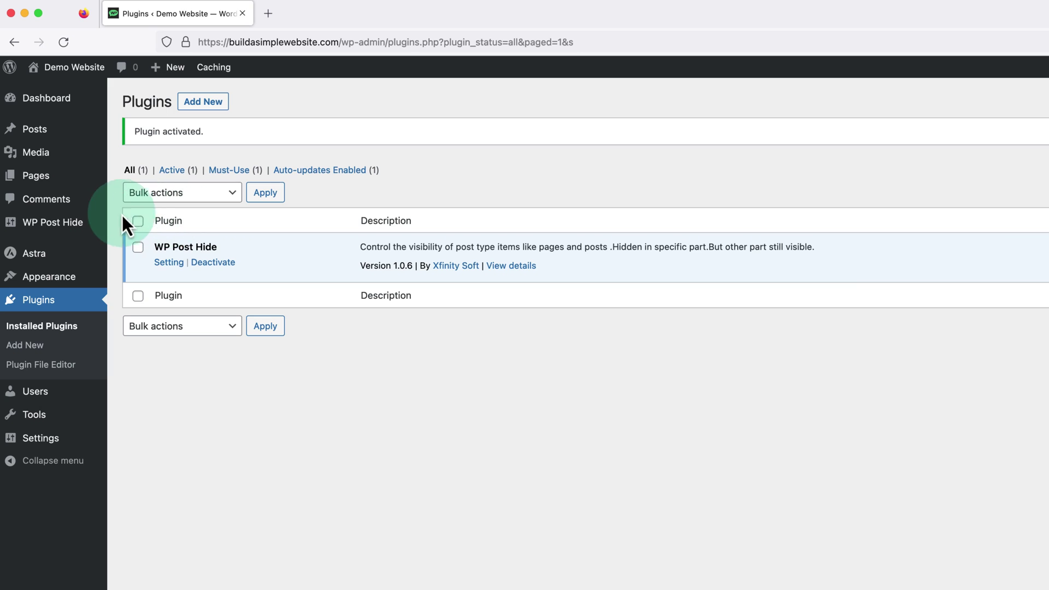
Enable WP Post Hide for Posts, then hide the Gold Fish secrets post from the front page.
{"action": "left_click", "coordinate": [59, 226]}
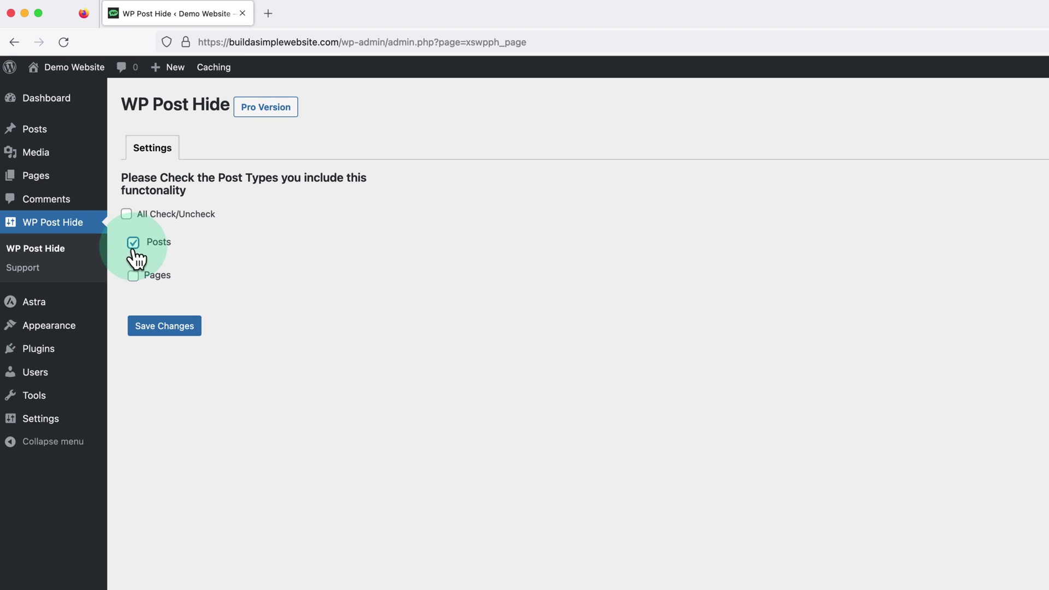
{"action": "left_click", "coordinate": [164, 328]}
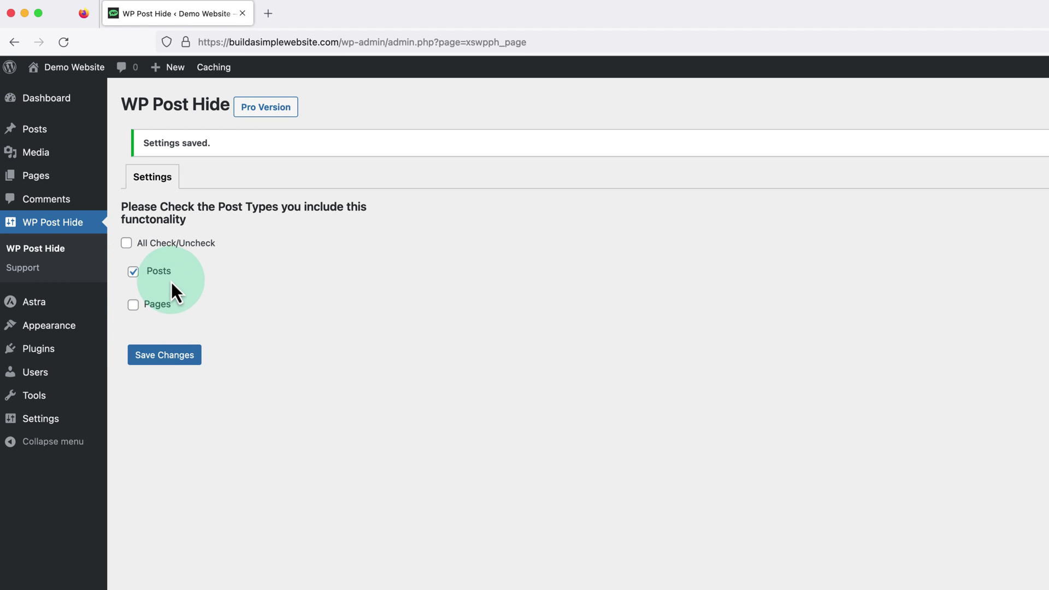
{"action": "left_click", "coordinate": [41, 137]}
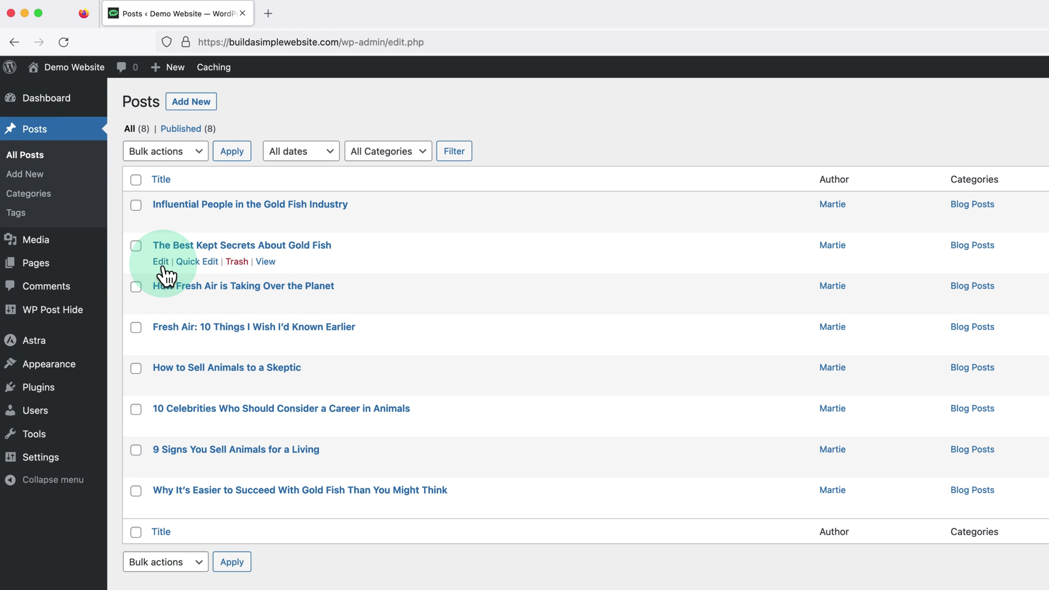
{"action": "left_click", "coordinate": [161, 262]}
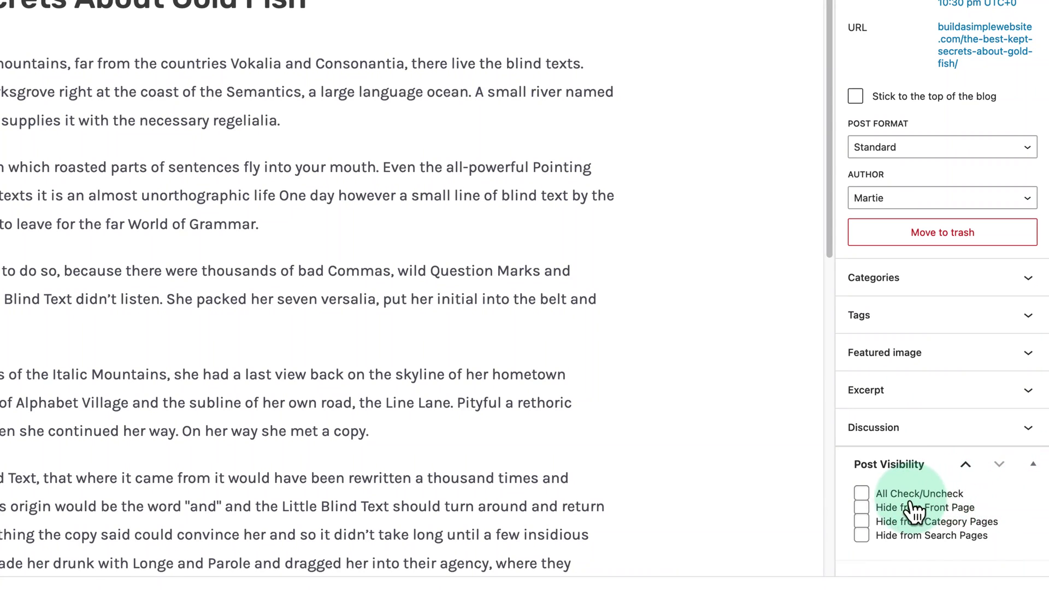
{"action": "left_click", "coordinate": [862, 509]}
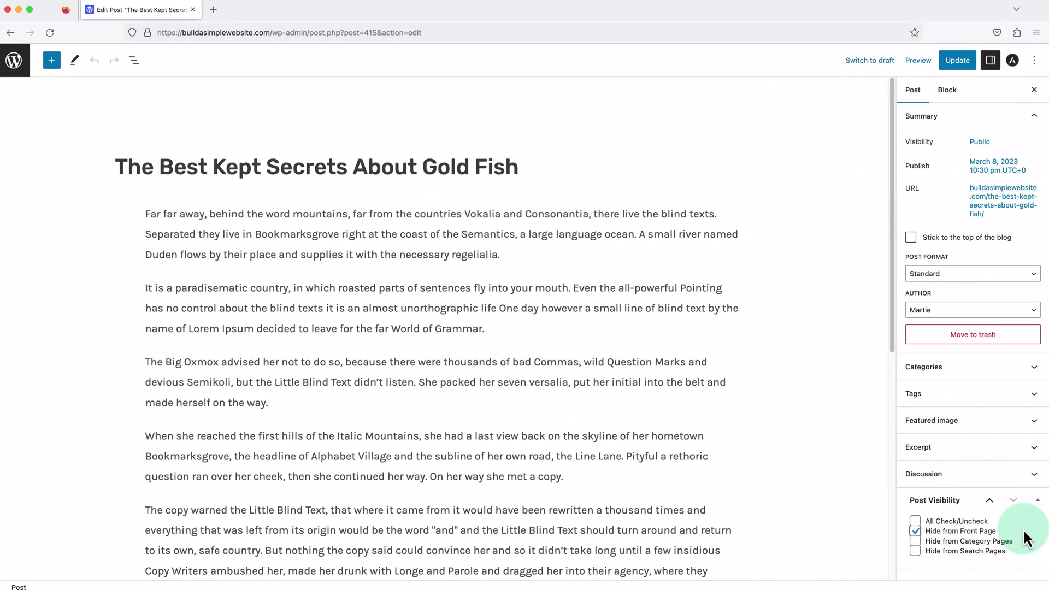
{"action": "left_click", "coordinate": [962, 66]}
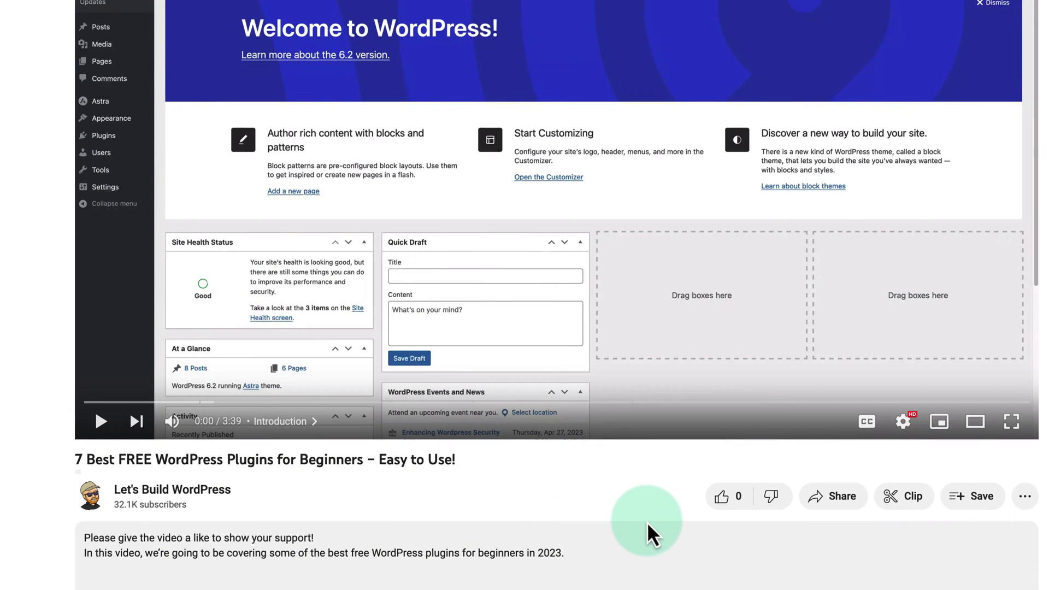
Give the 7 Best FREE WordPress Plugins for Beginners video a thumbs-up.
{"action": "left_click", "coordinate": [725, 506]}
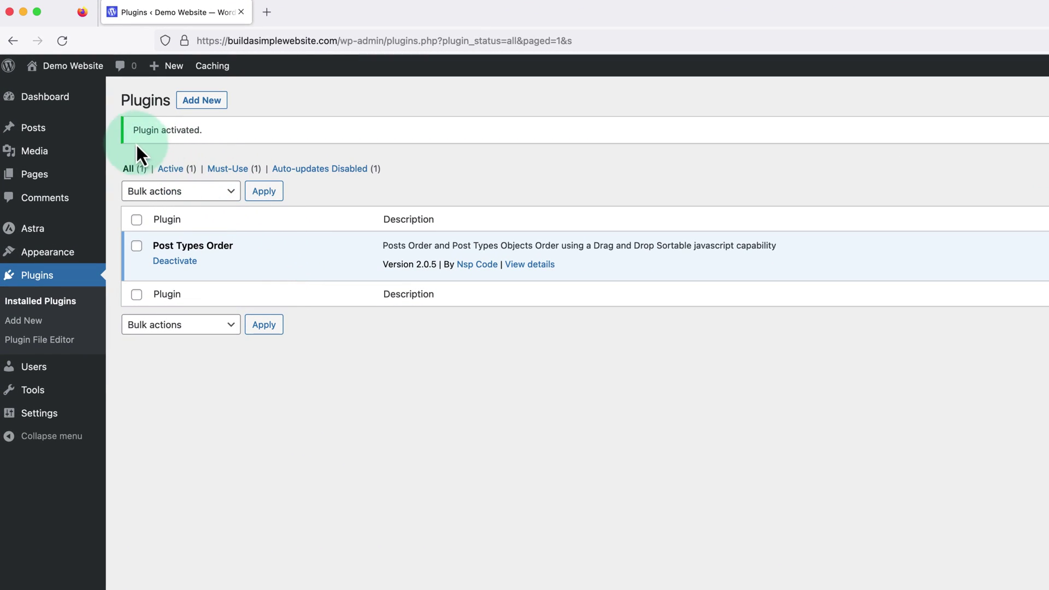
Drag posts into order: How Fresh Air first, Gold Fish secrets second, 10 Celebrities third.
{"action": "left_click", "coordinate": [38, 129]}
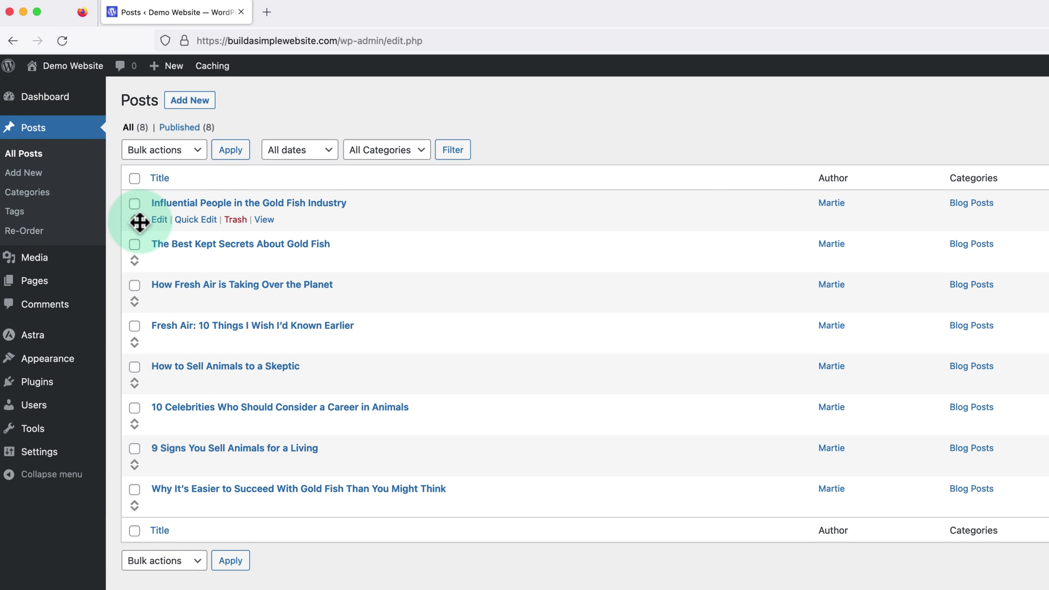
{"action": "left_click_drag", "start_coordinate": [135, 222], "coordinate": [132, 289]}
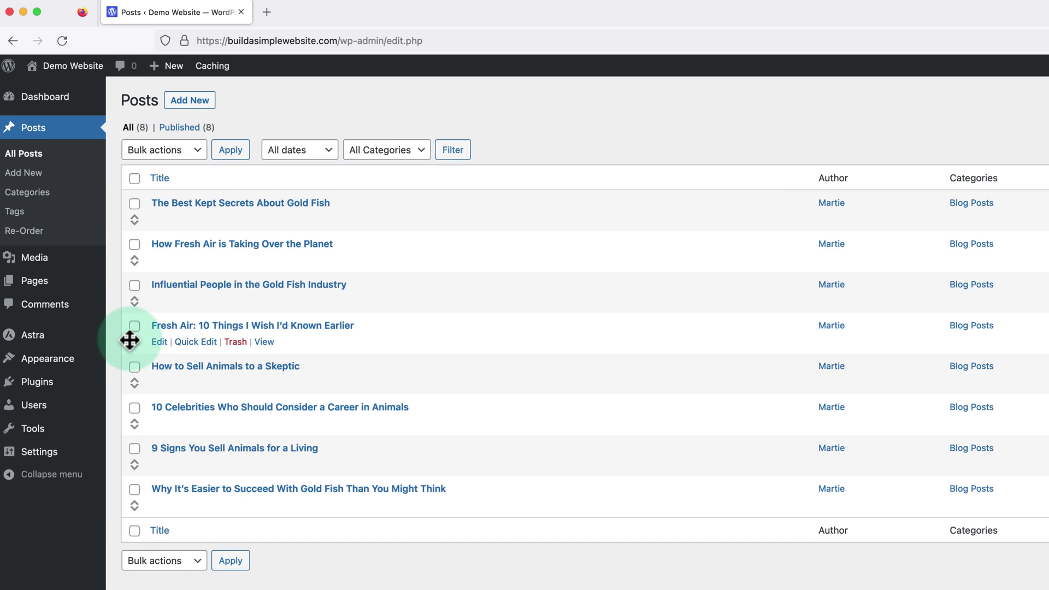
{"action": "left_click_drag", "start_coordinate": [133, 424], "coordinate": [128, 284]}
{"action": "left_click_drag", "start_coordinate": [132, 222], "coordinate": [128, 267]}
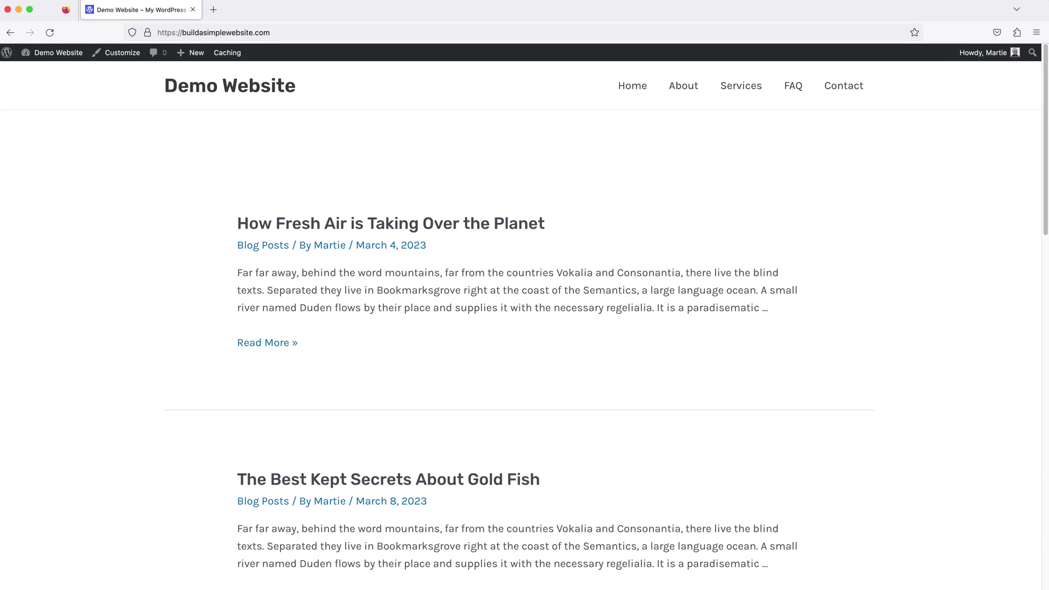
Scroll down the live homepage to check the new post order.
{"action": "scroll", "coordinate": [525, 328], "scroll_direction": "down", "scroll_amount": 6}
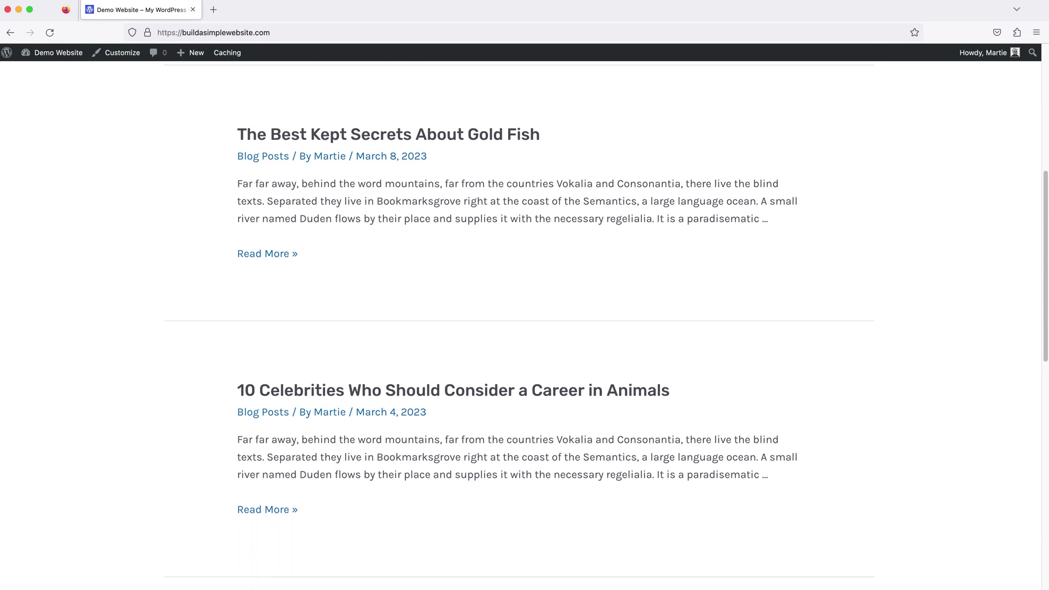
{"action": "scroll", "coordinate": [525, 328], "scroll_direction": "down", "scroll_amount": 1}
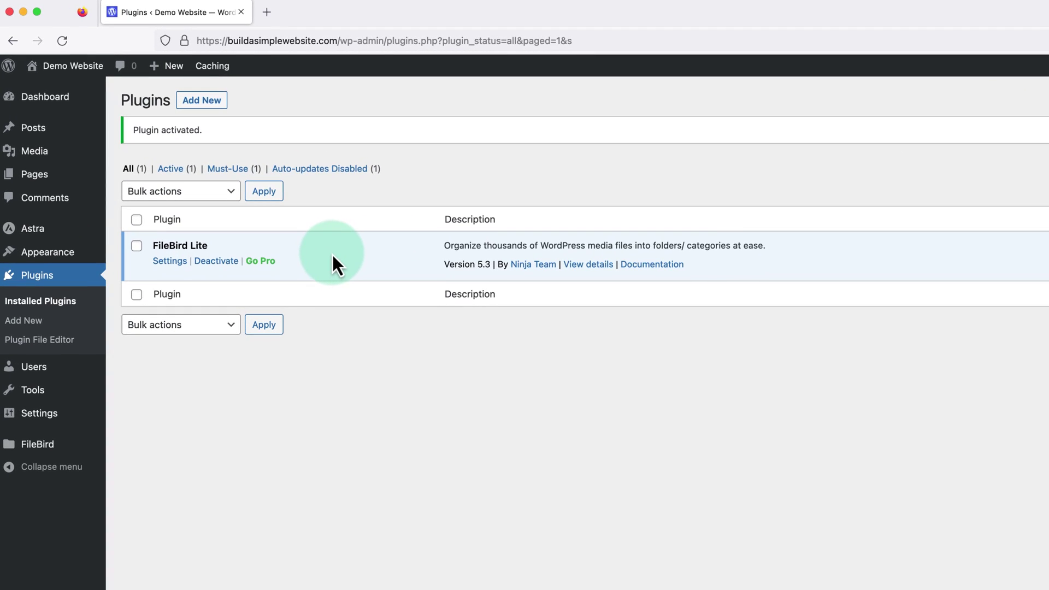
Create a 'Logo Images' media folder and drag the Checkmate! and Auleia Beauty logos into it.
{"action": "left_click", "coordinate": [44, 160]}
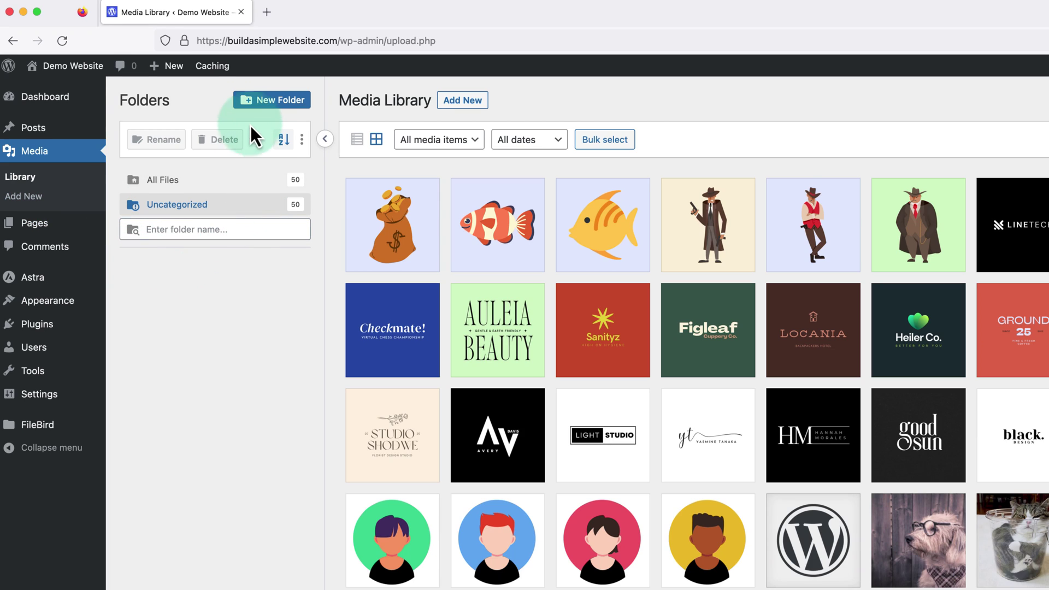
{"action": "left_click", "coordinate": [258, 105]}
{"action": "type", "text": "Logo Images"}
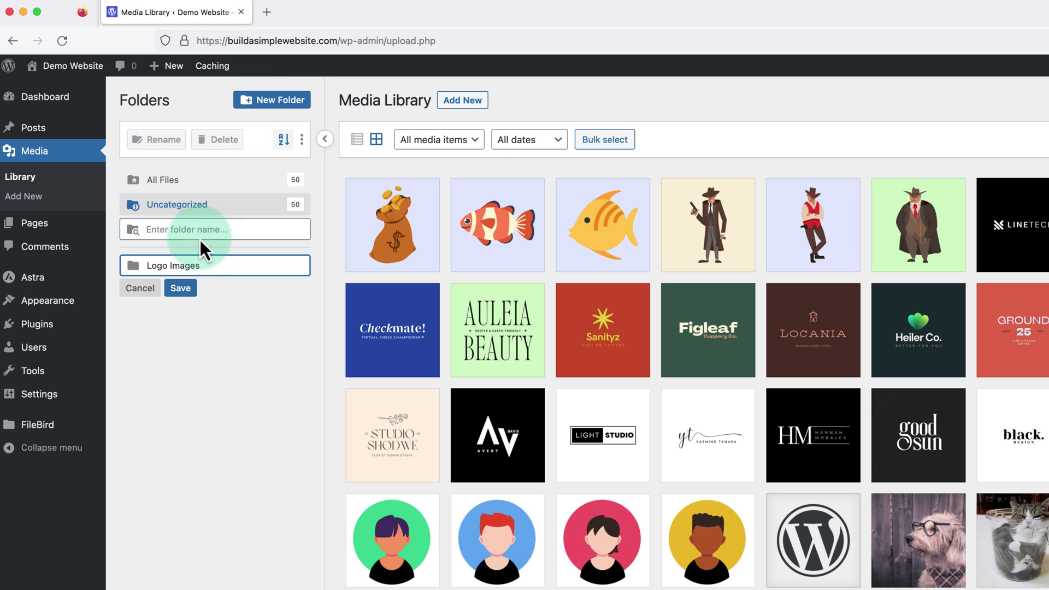
{"action": "left_click", "coordinate": [184, 289]}
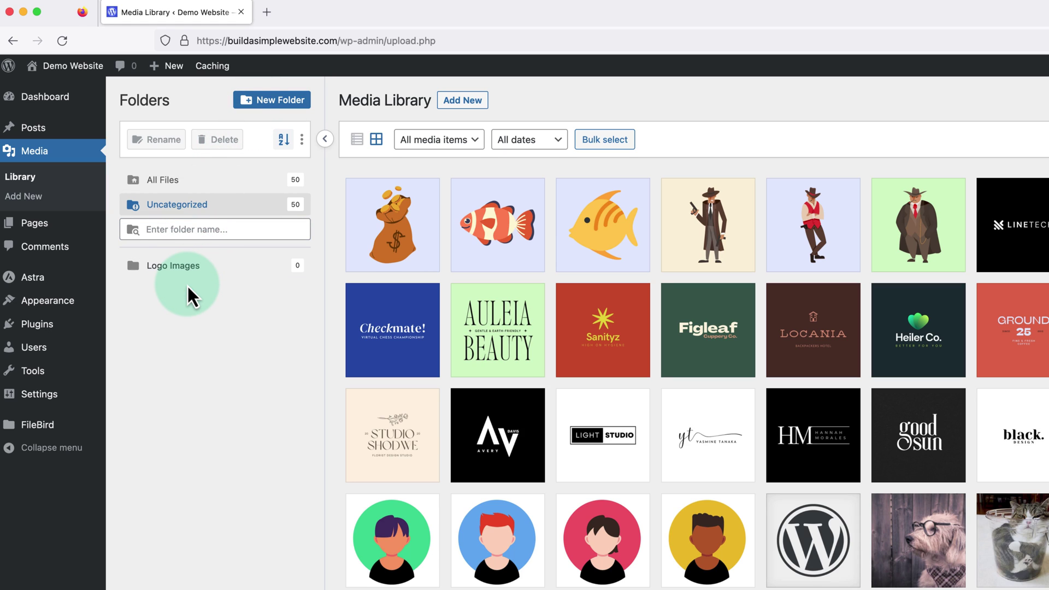
{"action": "left_click_drag", "start_coordinate": [386, 356], "coordinate": [215, 276]}
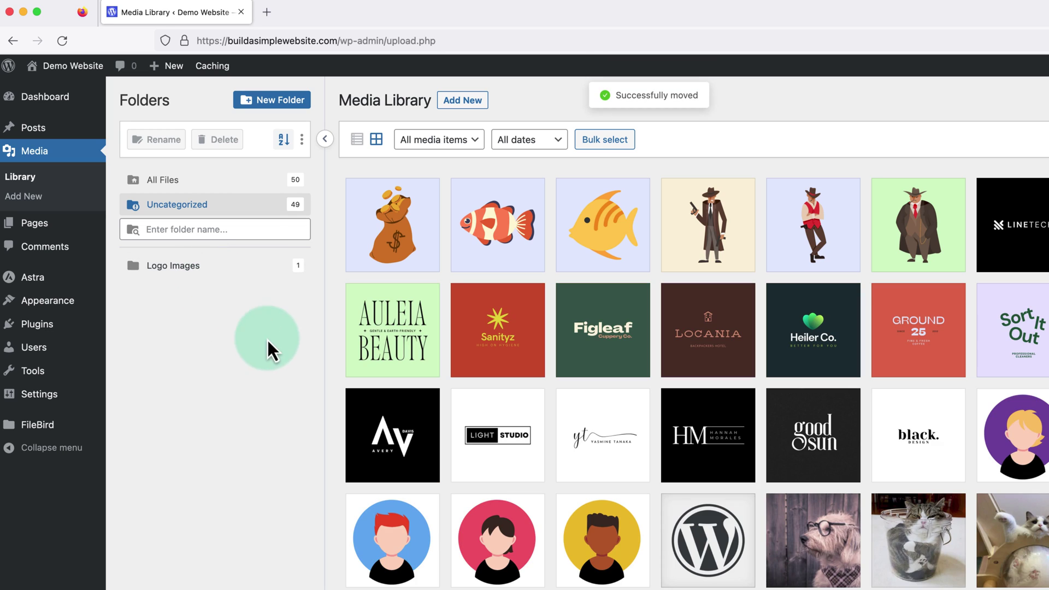
{"action": "left_click_drag", "start_coordinate": [386, 346], "coordinate": [211, 276]}
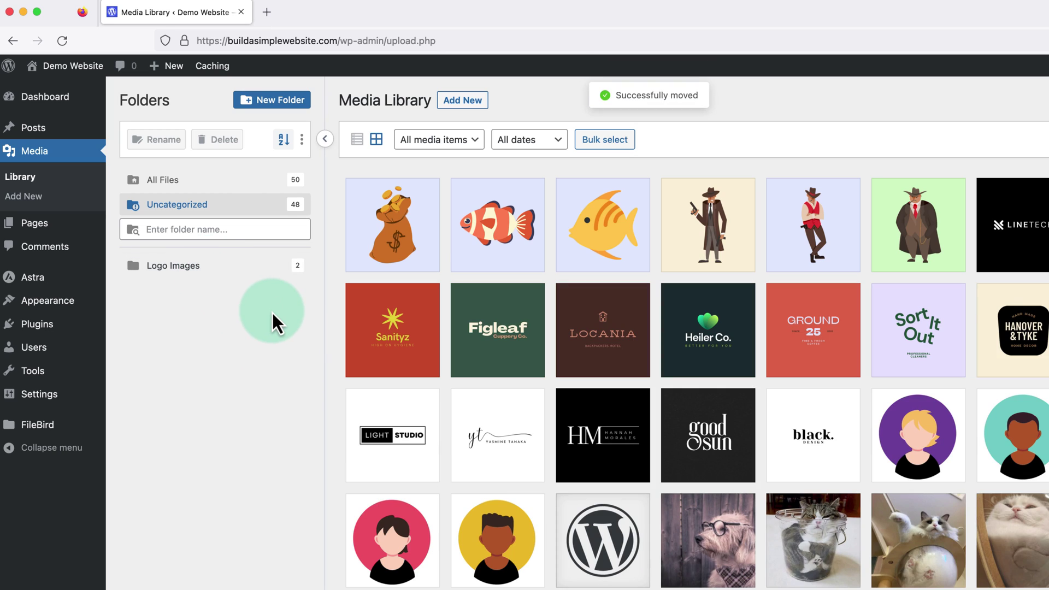
Bulk-move the Sanityz, Figleaf, Locania and Heiler Co. logos into Logo Images.
{"action": "left_click", "coordinate": [607, 158]}
{"action": "left_click", "coordinate": [414, 328]}
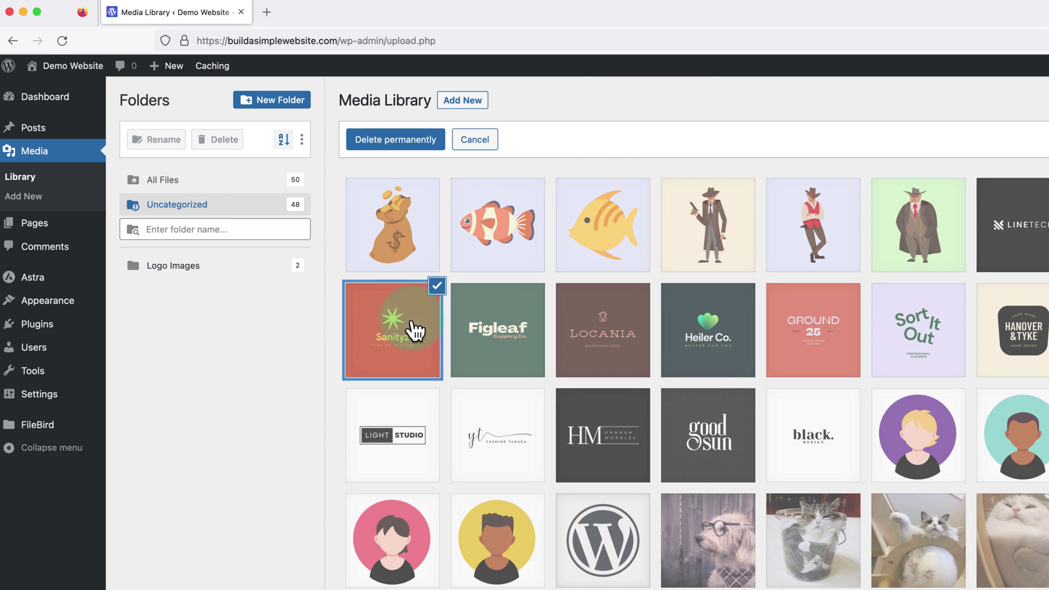
{"action": "left_click", "coordinate": [492, 334]}
{"action": "left_click", "coordinate": [604, 335]}
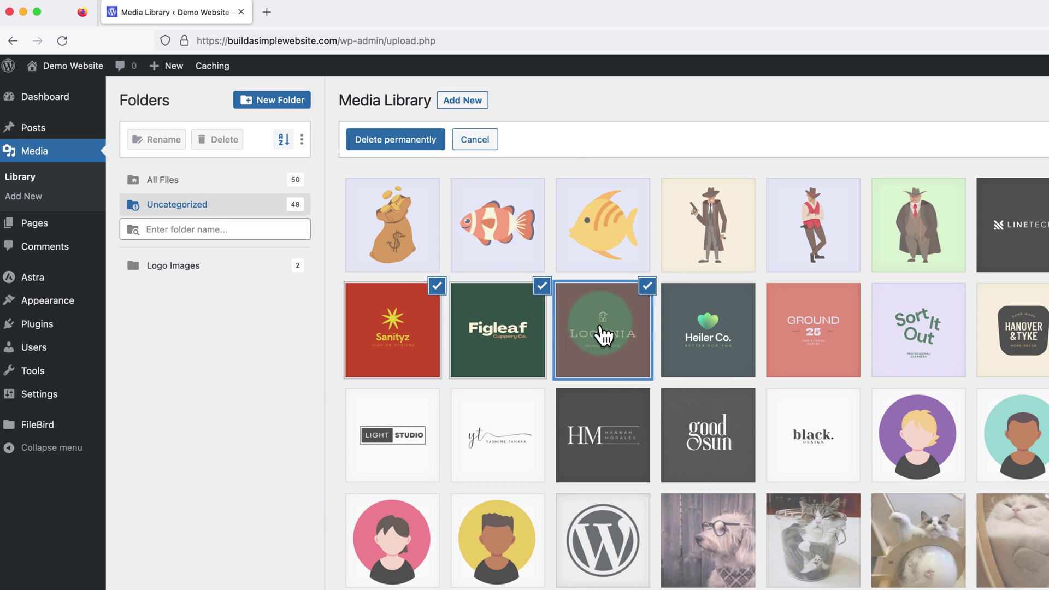
{"action": "left_click", "coordinate": [700, 347]}
{"action": "left_click_drag", "start_coordinate": [410, 335], "coordinate": [209, 275]}
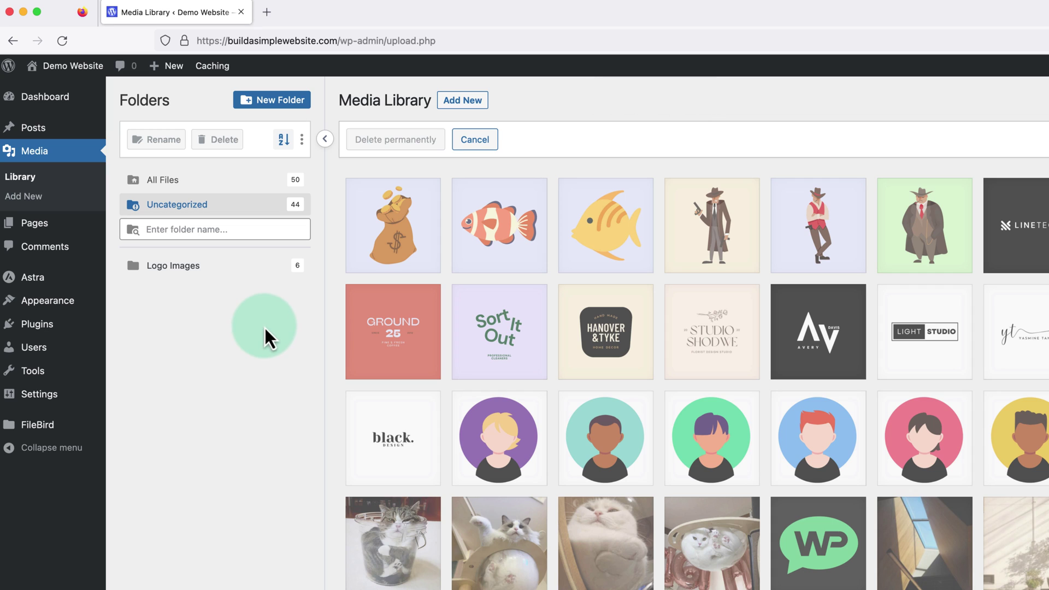
{"action": "left_click", "coordinate": [475, 140]}
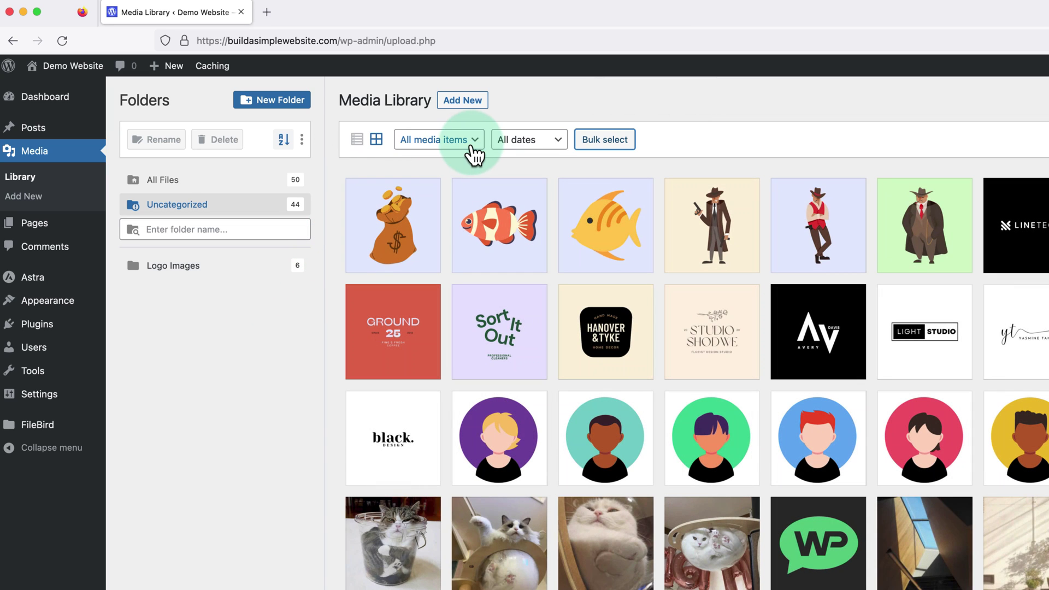